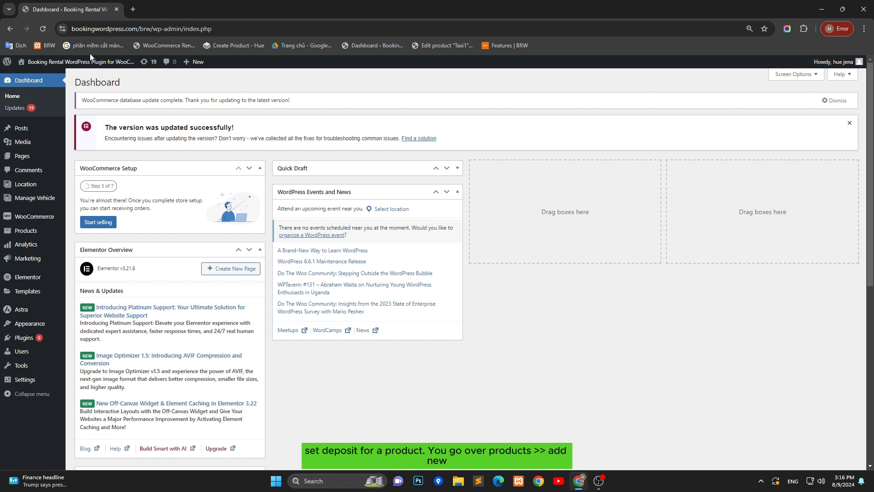
Step: Start a new WooCommerce product and title it "car1"
{"action": "mouse_move", "coordinate": [34, 236]}
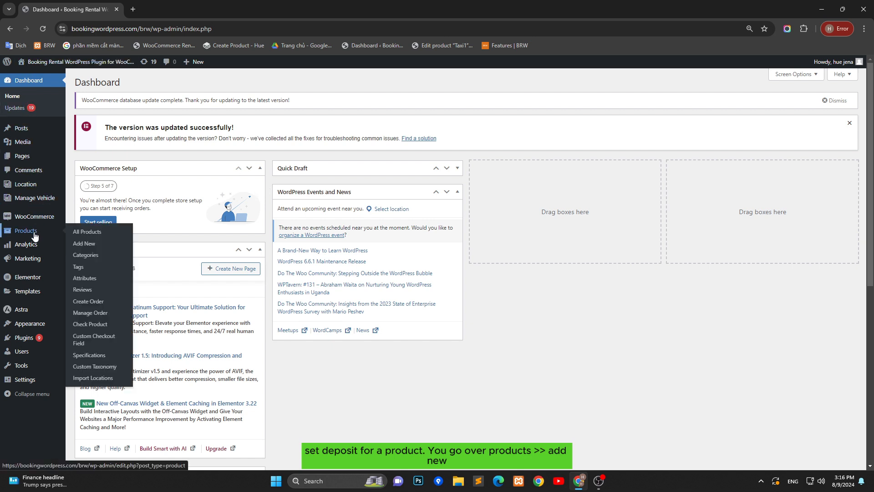
{"action": "right_click", "coordinate": [78, 245]}
{"action": "left_click", "coordinate": [77, 246]}
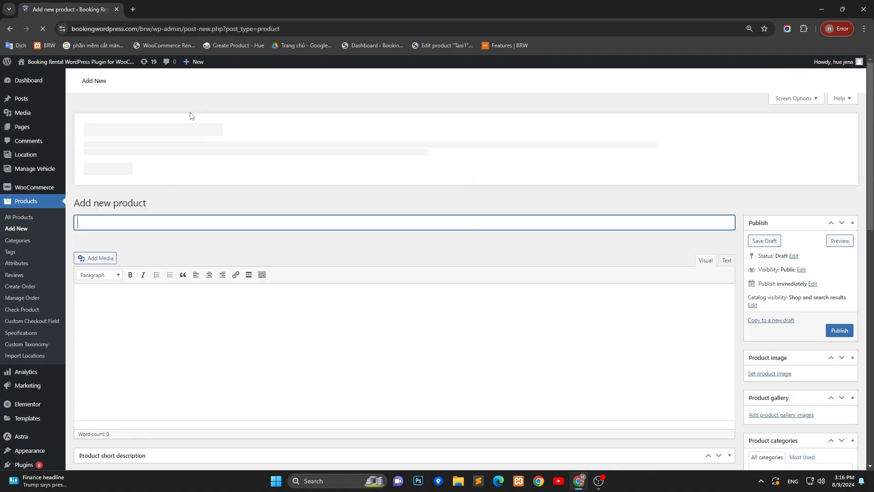
{"action": "type", "text": "car"}
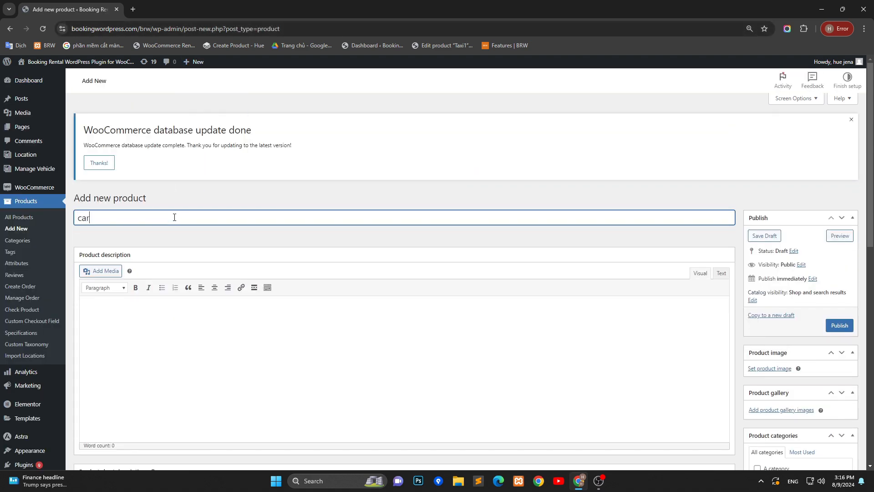
{"action": "type", "text": "1"}
Step: Set the product data type to Rental and its rental type to "2: Hour"
{"action": "scroll", "coordinate": [214, 246], "scroll_direction": "down", "scroll_amount": 4}
{"action": "left_click", "coordinate": [176, 316]}
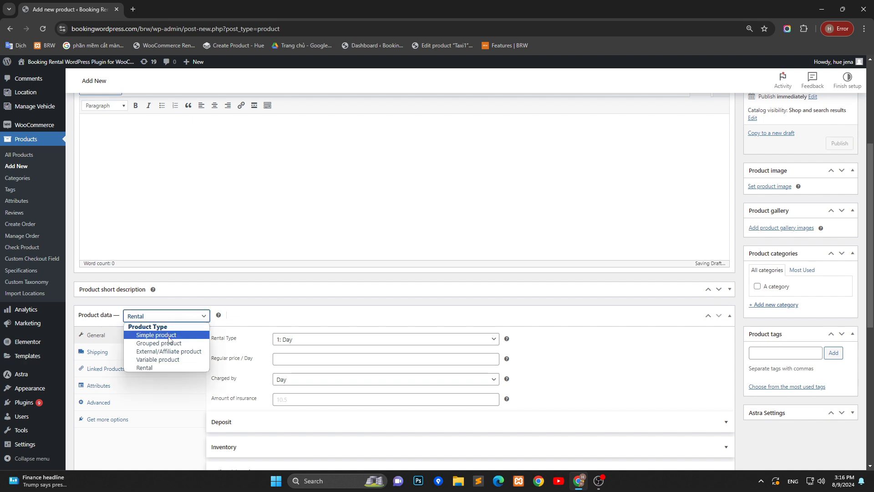
{"action": "left_click", "coordinate": [145, 368]}
{"action": "left_click", "coordinate": [298, 339]}
{"action": "left_click", "coordinate": [314, 351]}
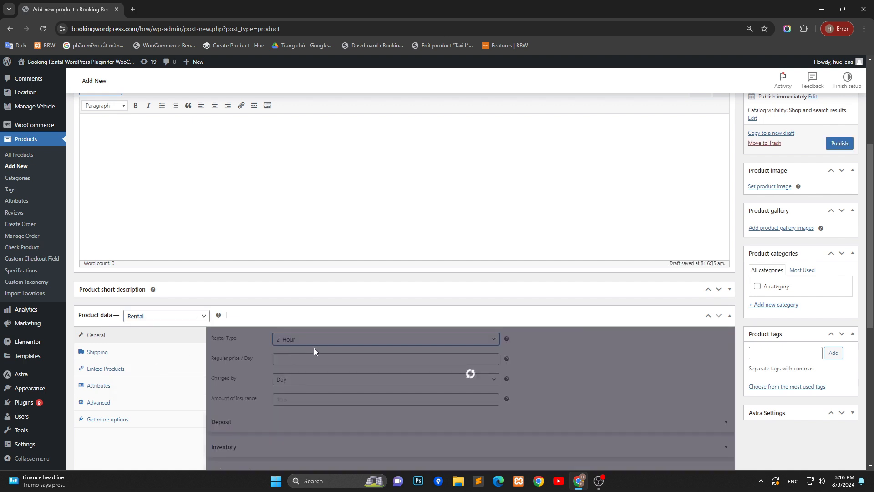
Step: Set the rental's regular price per hour to 30
{"action": "left_click", "coordinate": [312, 358]}
{"action": "type", "text": "3"}
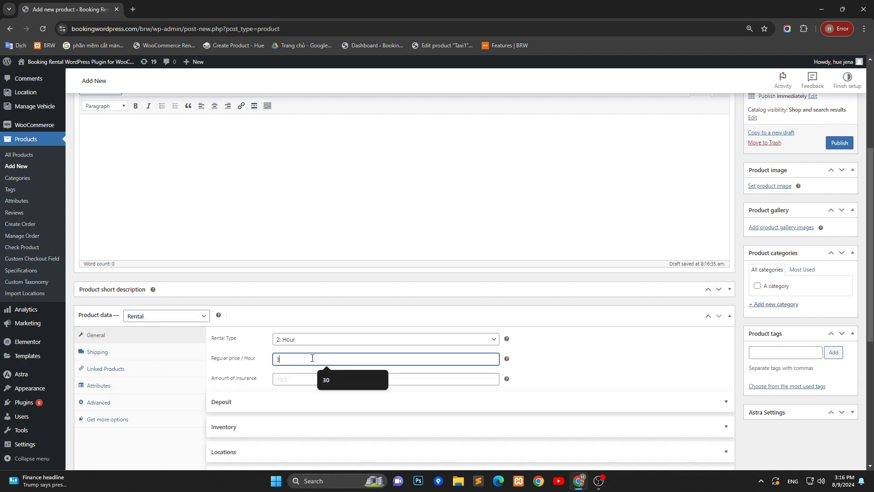
{"action": "type", "text": "0"}
{"action": "left_click", "coordinate": [544, 367]}
Step: Expand the Deposit settings of the rental product and set Enable deposit to Yes
{"action": "scroll", "coordinate": [543, 366], "scroll_direction": "down", "scroll_amount": 2}
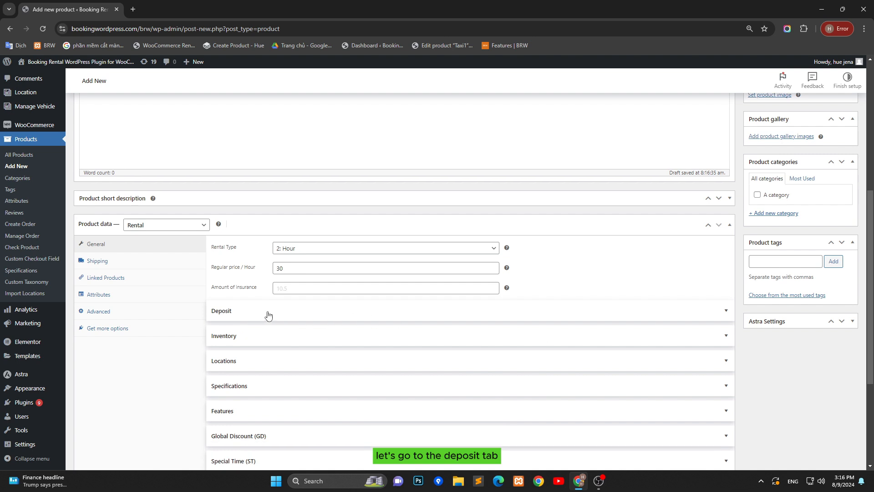
{"action": "left_click", "coordinate": [726, 313]}
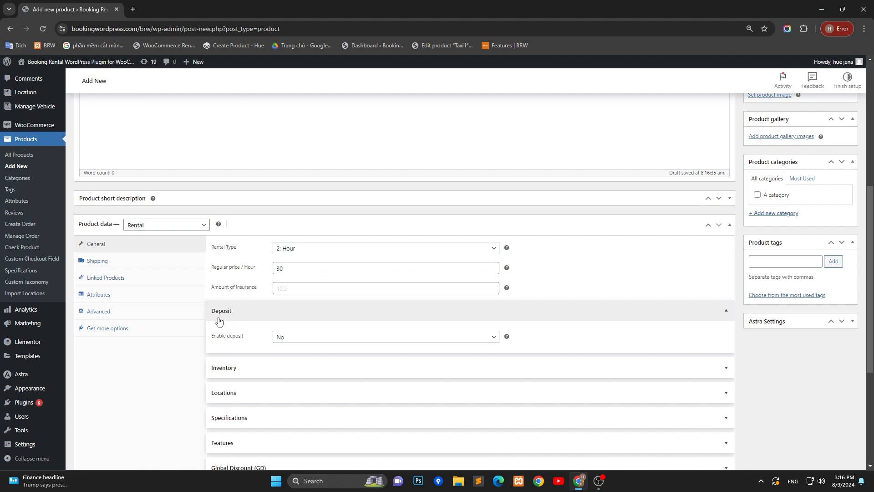
{"action": "left_click", "coordinate": [307, 340]}
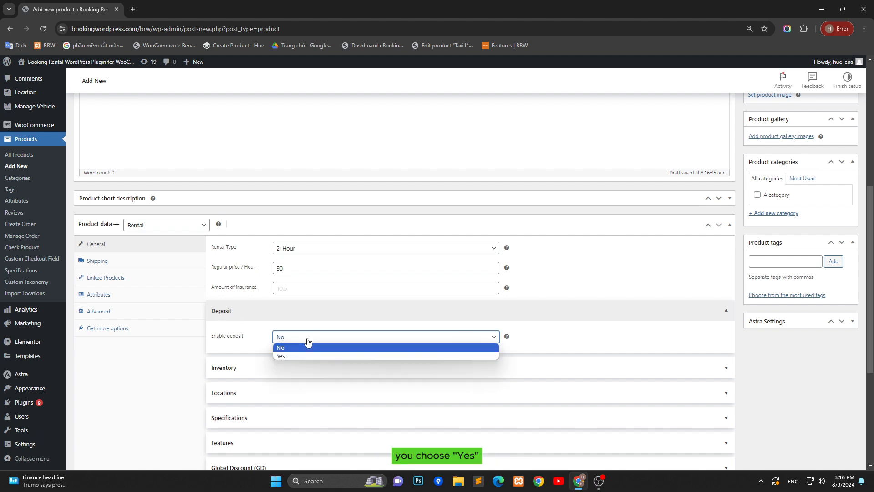
{"action": "left_click", "coordinate": [299, 356]}
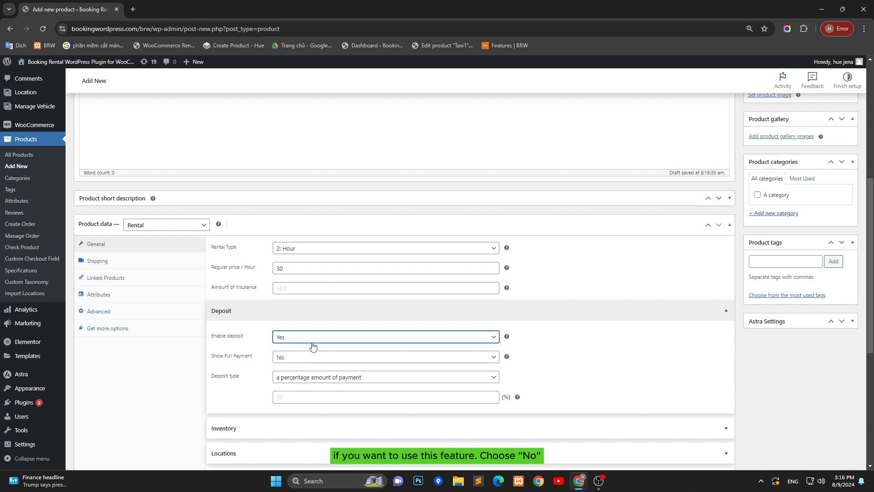
Step: Switch Enable deposit to No and back to Yes
{"action": "left_click", "coordinate": [308, 338]}
{"action": "left_click", "coordinate": [303, 348]}
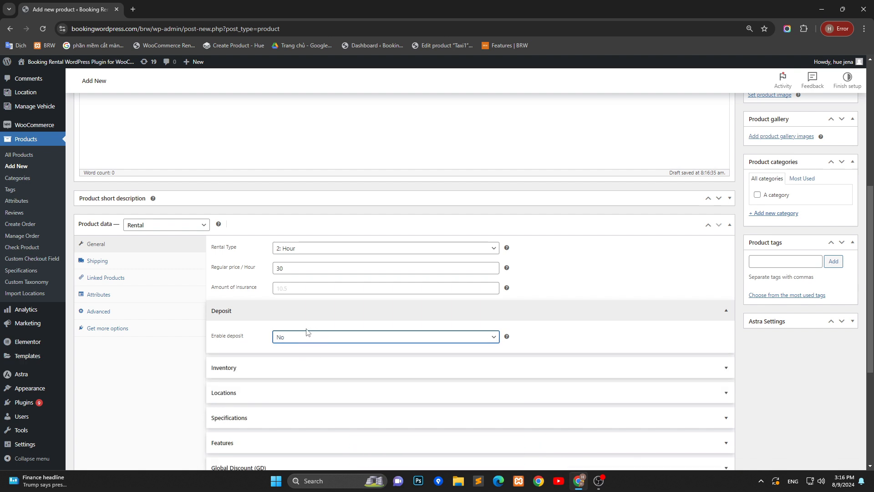
{"action": "left_click", "coordinate": [296, 337]}
{"action": "left_click", "coordinate": [292, 355]}
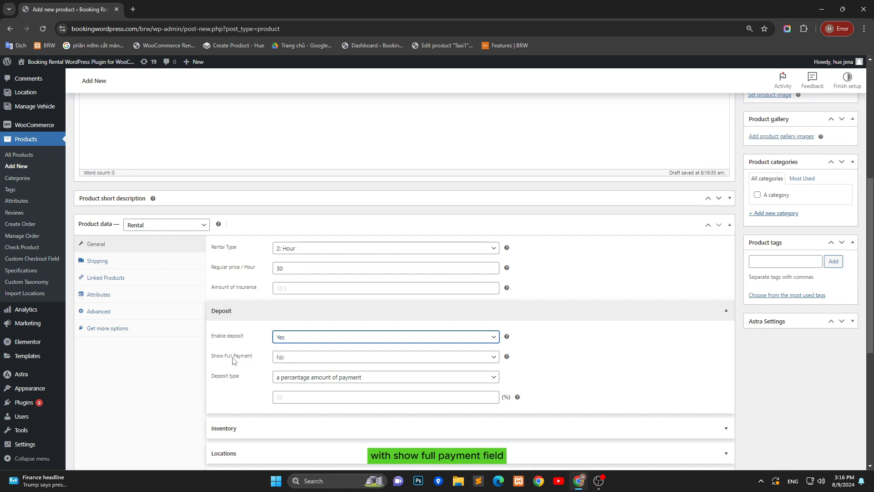
Step: Switch Show Full Payment to Yes and back to No in the Deposit settings
{"action": "left_click", "coordinate": [298, 357]}
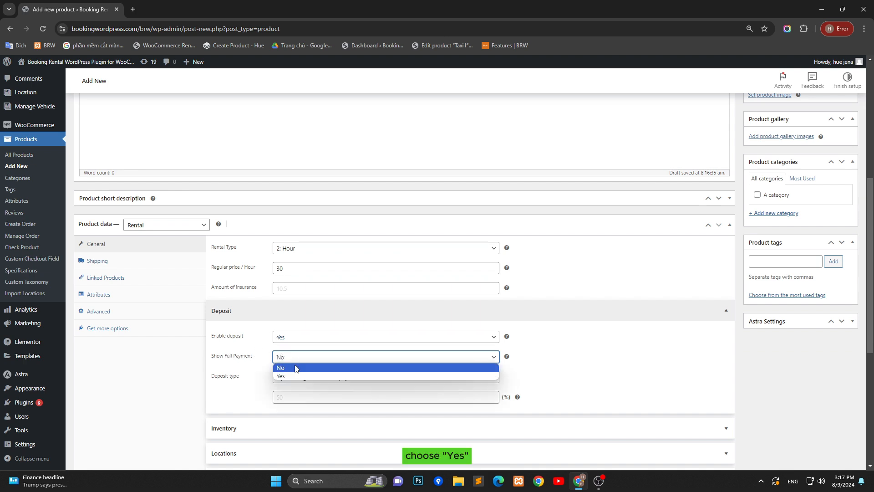
{"action": "left_click", "coordinate": [289, 374]}
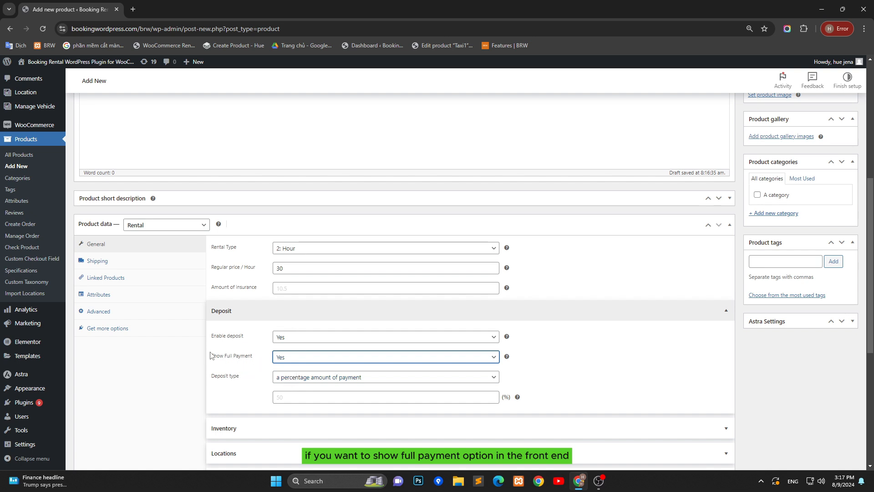
{"action": "left_click", "coordinate": [295, 359]}
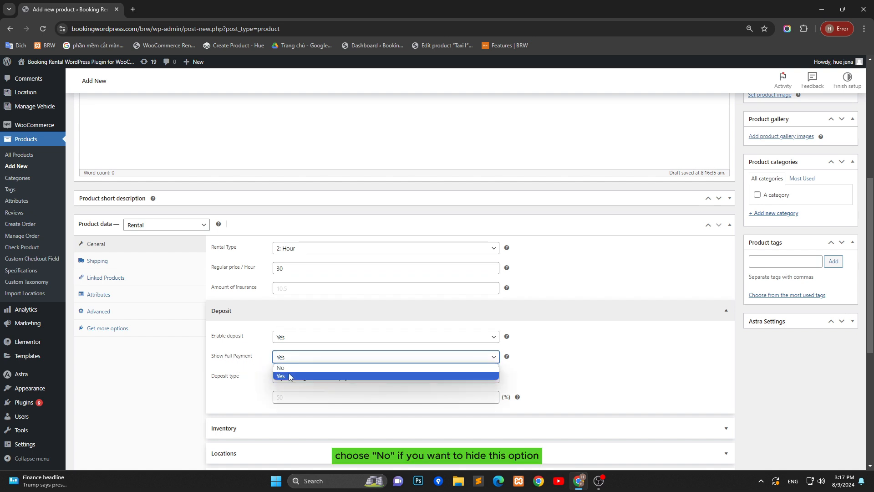
{"action": "left_click", "coordinate": [285, 368]}
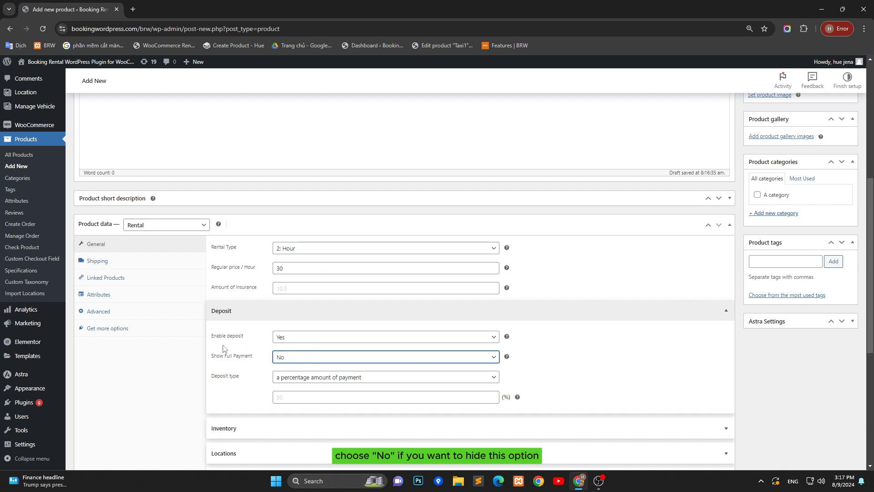
Step: Set Show Full Payment to Yes and make the deposit a percentage amount of payment at 50%
{"action": "scroll", "coordinate": [260, 374], "scroll_direction": "down", "scroll_amount": 1}
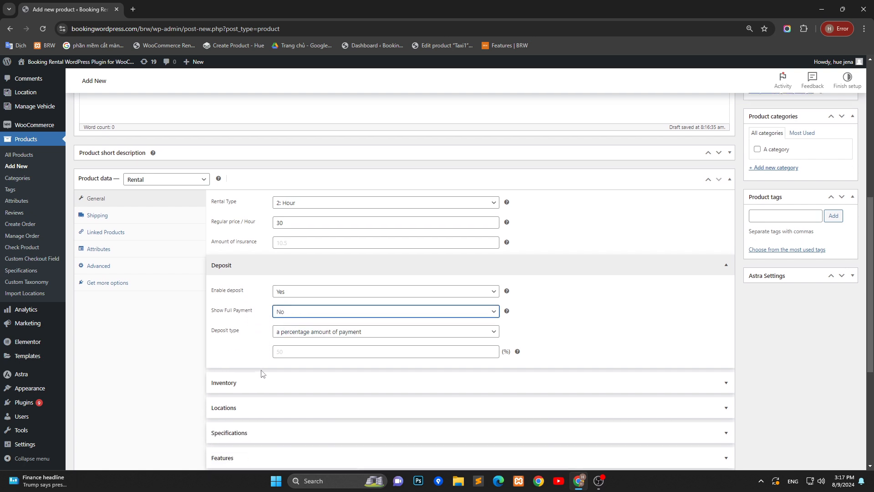
{"action": "left_click", "coordinate": [294, 314]}
{"action": "left_click", "coordinate": [296, 330]}
{"action": "left_click", "coordinate": [279, 334]}
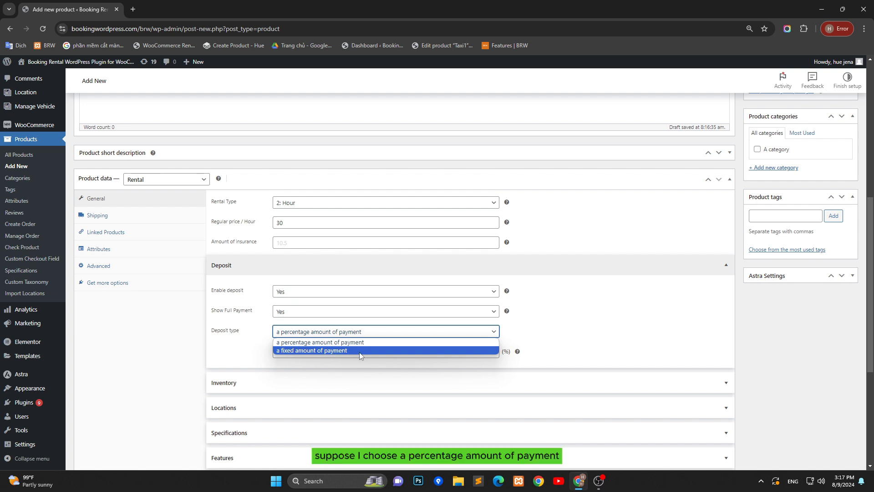
{"action": "left_click", "coordinate": [305, 344]}
{"action": "left_click", "coordinate": [307, 348]}
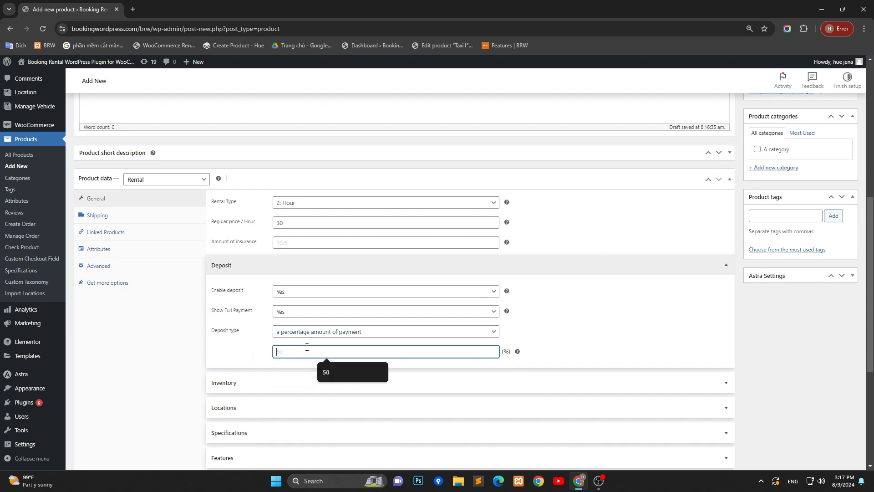
{"action": "type", "text": "50"}
{"action": "left_click", "coordinate": [657, 320]}
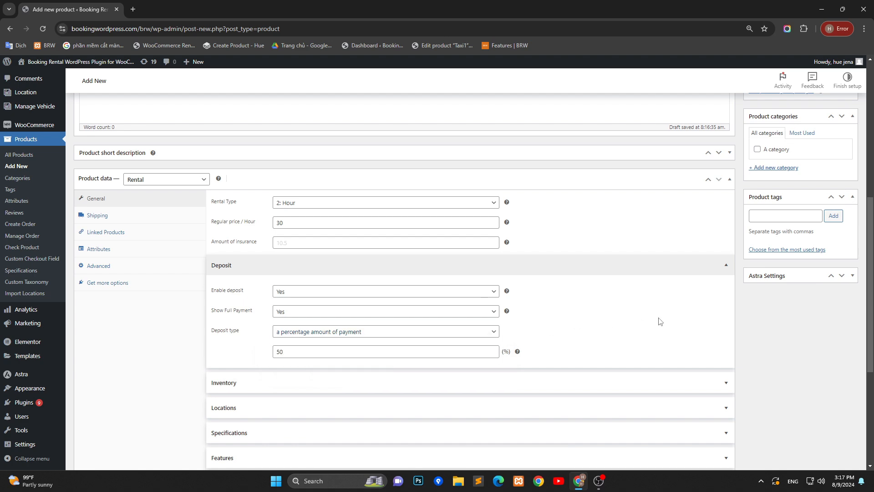
Step: Publish the product and open its public page from the permalink in a new browser tab
{"action": "scroll", "coordinate": [658, 320], "scroll_direction": "up", "scroll_amount": 7}
{"action": "left_click", "coordinate": [844, 326]}
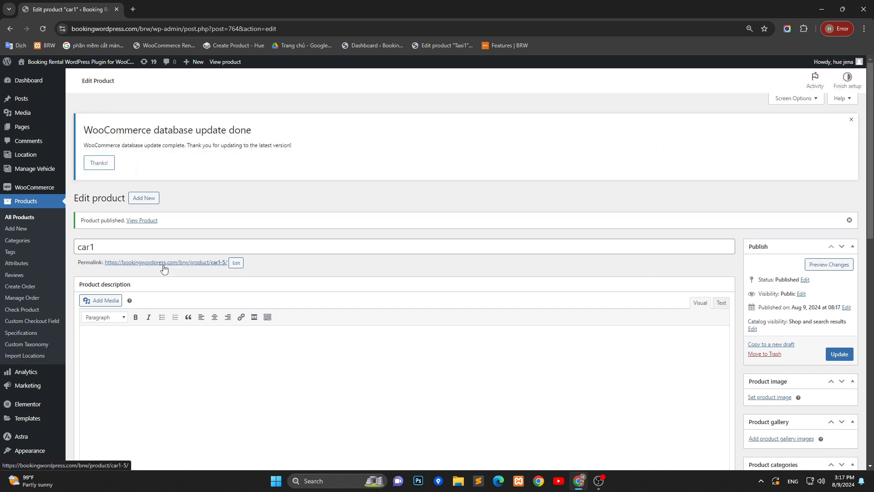
{"action": "left_click", "coordinate": [165, 263]}
{"action": "right_click", "coordinate": [165, 267]}
{"action": "left_click", "coordinate": [184, 271]}
{"action": "left_click", "coordinate": [164, 9]}
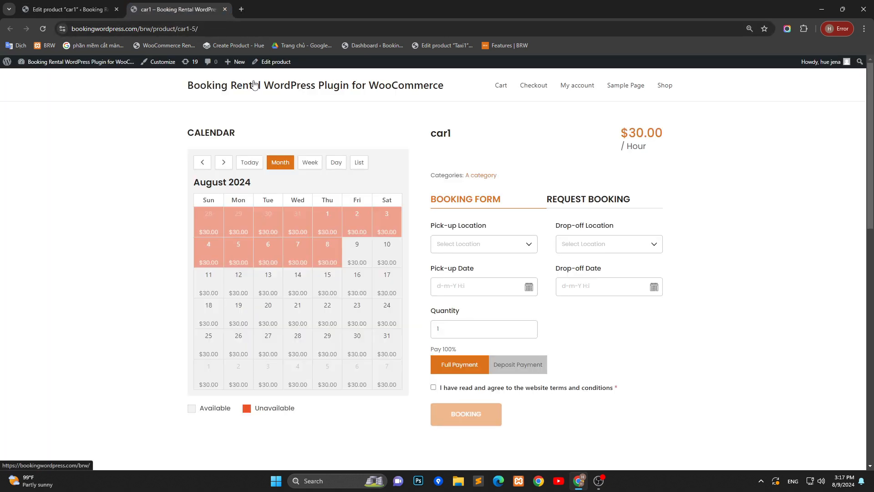
Step: Set the booking form's pick-up location to New York and drop-off location to Ohio
{"action": "left_click", "coordinate": [471, 244]}
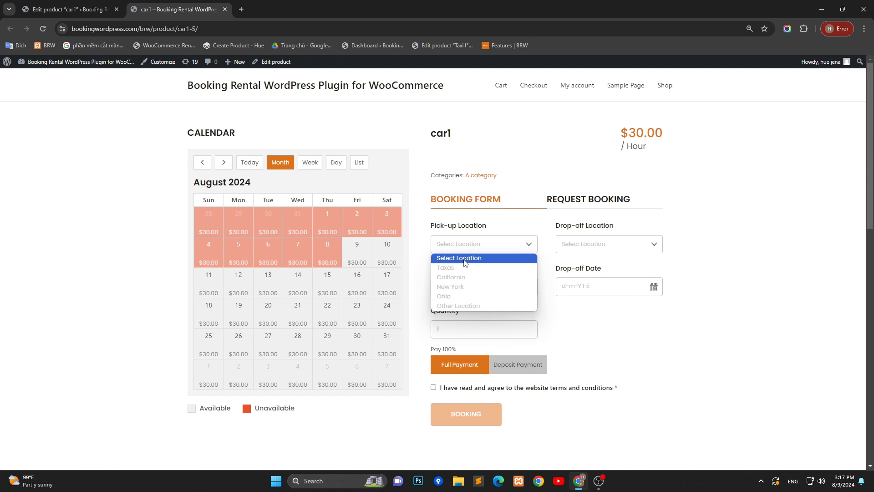
{"action": "left_click", "coordinate": [458, 286]}
{"action": "left_click", "coordinate": [591, 245]}
{"action": "left_click", "coordinate": [585, 296]}
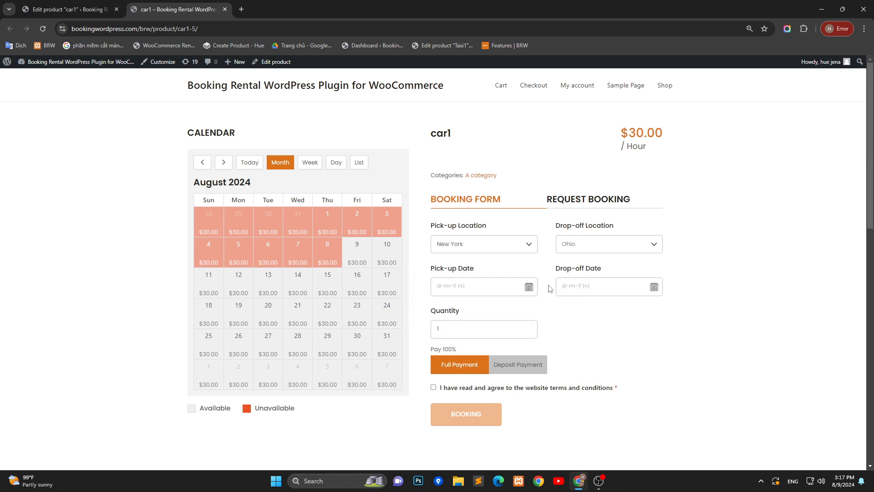
{"action": "left_click", "coordinate": [494, 285]}
{"action": "left_click", "coordinate": [521, 335]}
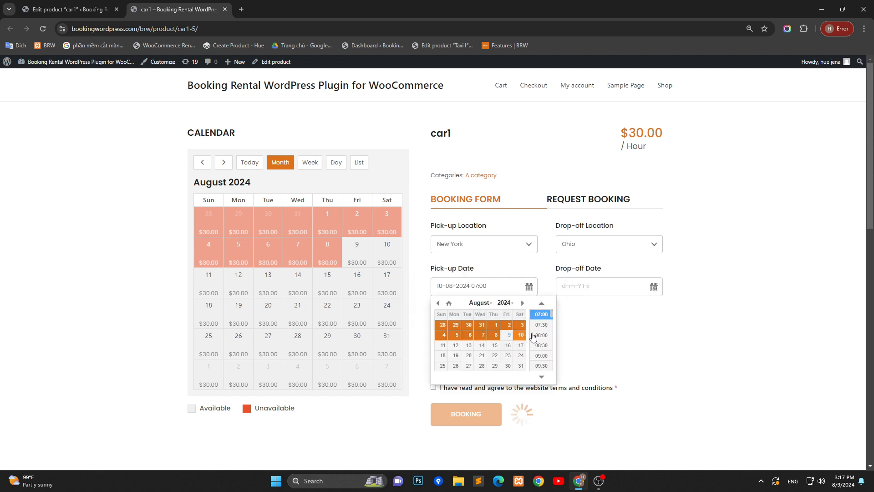
{"action": "left_click", "coordinate": [587, 286]}
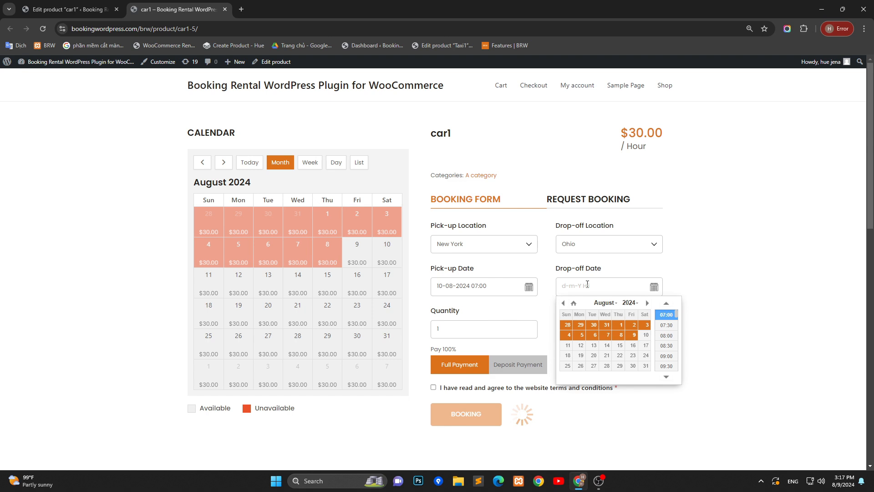
{"action": "left_click", "coordinate": [645, 335]}
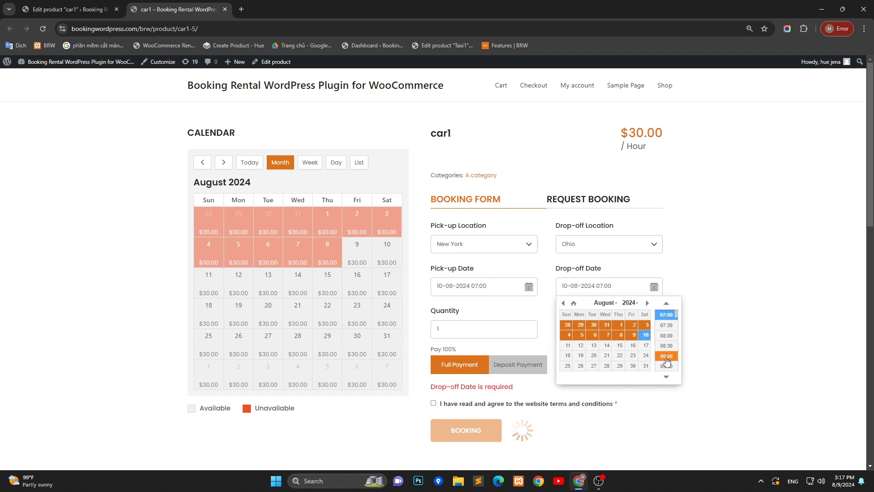
{"action": "scroll", "coordinate": [667, 362], "scroll_direction": "down", "scroll_amount": 1}
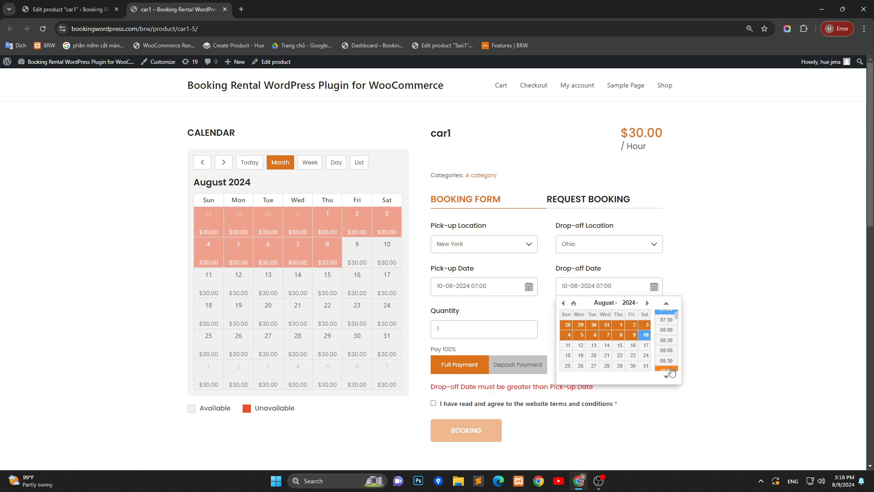
{"action": "left_click", "coordinate": [666, 369]}
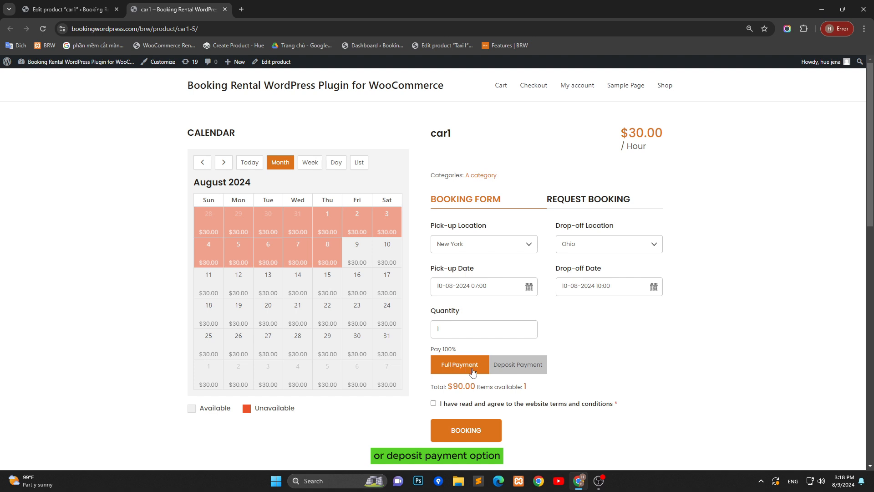
Step: Choose Deposit Payment, accept the website terms and conditions, and submit the booking
{"action": "left_click", "coordinate": [520, 369]}
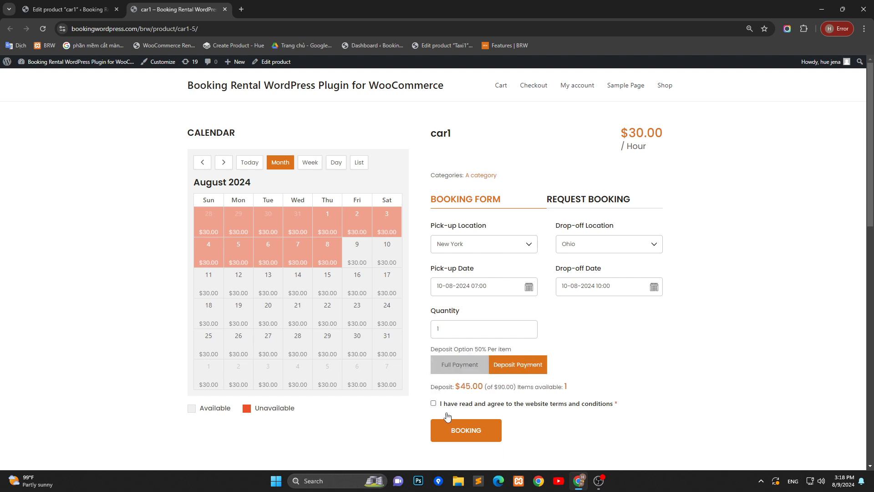
{"action": "left_click", "coordinate": [432, 403]}
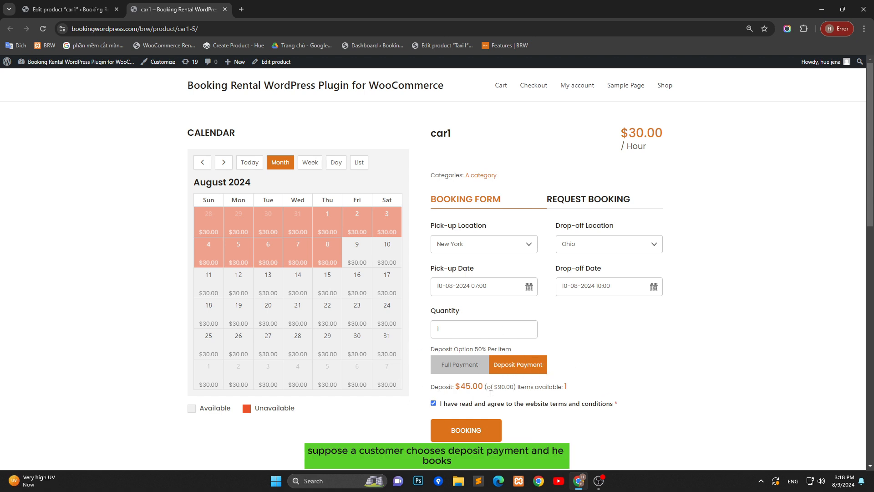
{"action": "left_click", "coordinate": [477, 432]}
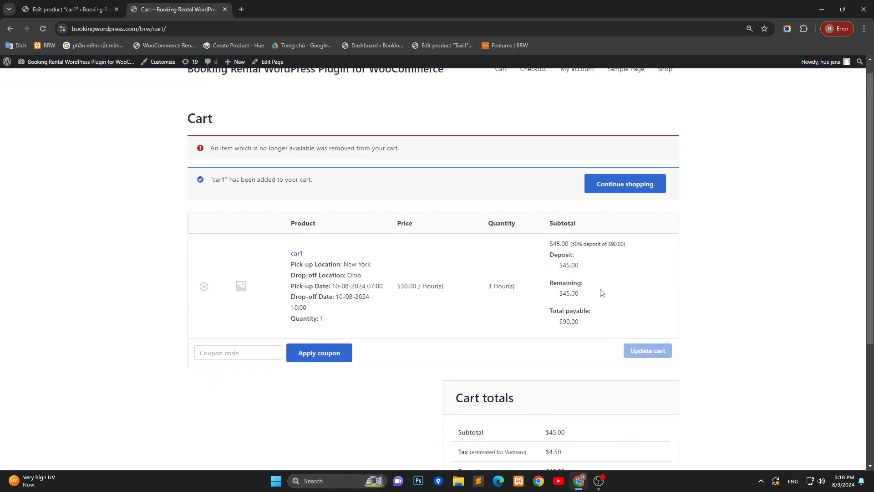
Step: Proceed from the cart to checkout, place the order with cash on delivery, and review the order details
{"action": "scroll", "coordinate": [602, 292], "scroll_direction": "down", "scroll_amount": 2}
{"action": "scroll", "coordinate": [679, 292], "scroll_direction": "down", "scroll_amount": 2}
{"action": "left_click", "coordinate": [572, 381]}
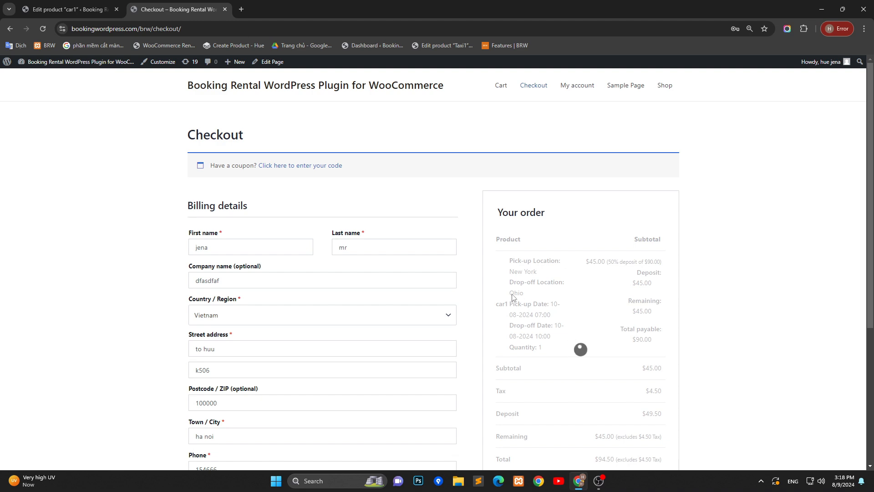
{"action": "scroll", "coordinate": [512, 294], "scroll_direction": "down", "scroll_amount": 5}
{"action": "left_click", "coordinate": [546, 382]}
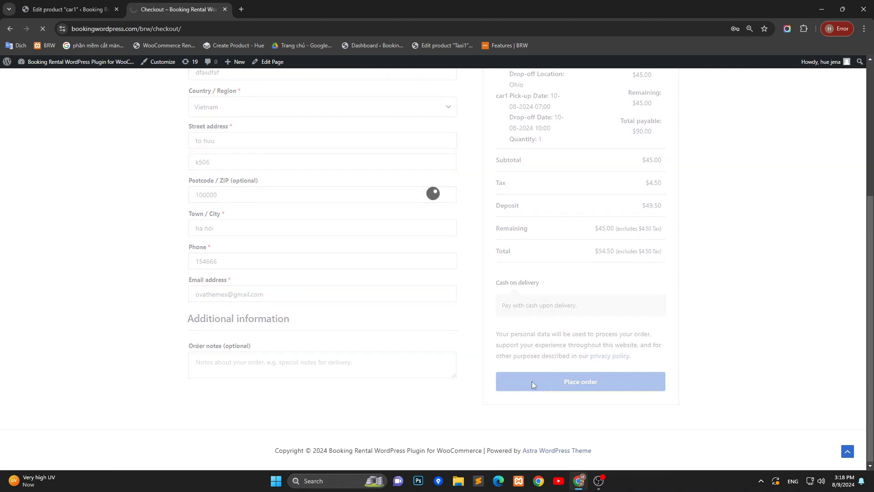
{"action": "scroll", "coordinate": [479, 259], "scroll_direction": "down", "scroll_amount": 3}
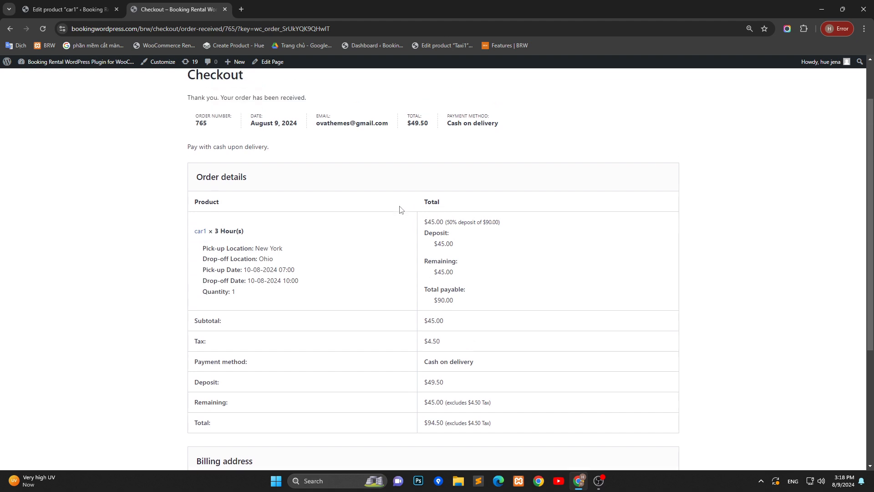
Step: Open the Manage Order page for products from the site's dashboard
{"action": "scroll", "coordinate": [400, 209], "scroll_direction": "up", "scroll_amount": 2}
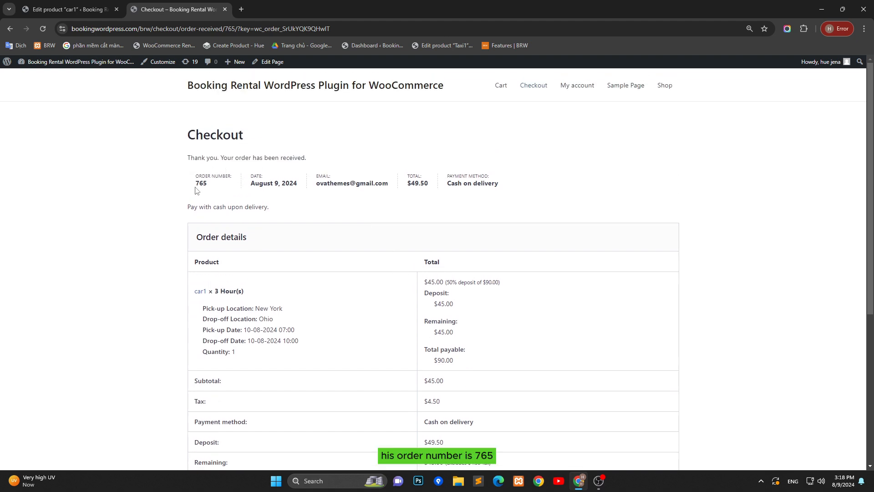
{"action": "scroll", "coordinate": [376, 246], "scroll_direction": "down", "scroll_amount": 5}
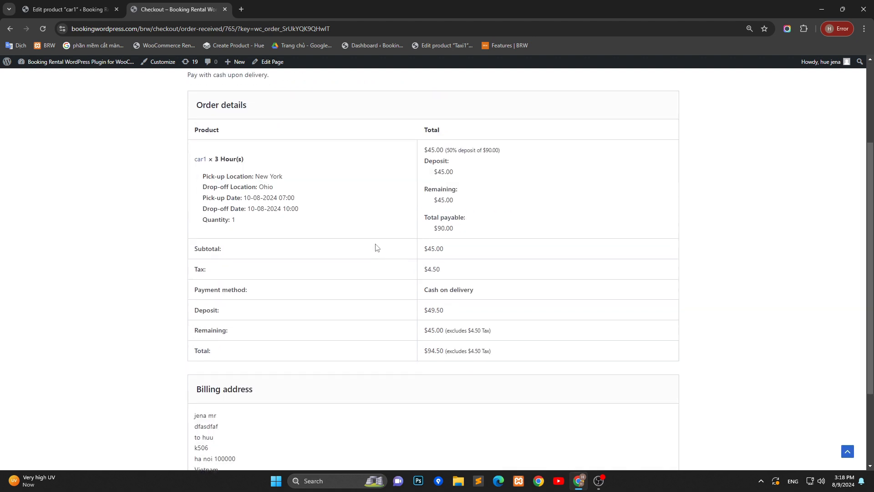
{"action": "scroll", "coordinate": [318, 204], "scroll_direction": "up", "scroll_amount": 4}
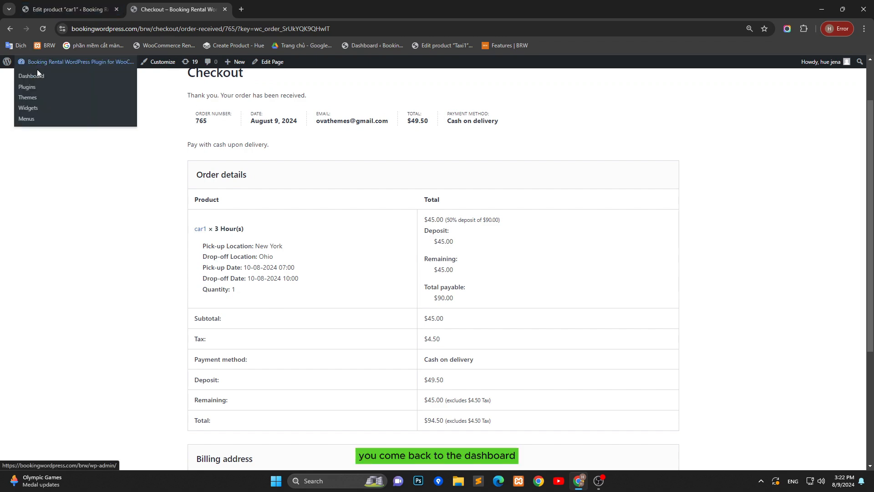
{"action": "left_click", "coordinate": [34, 77]}
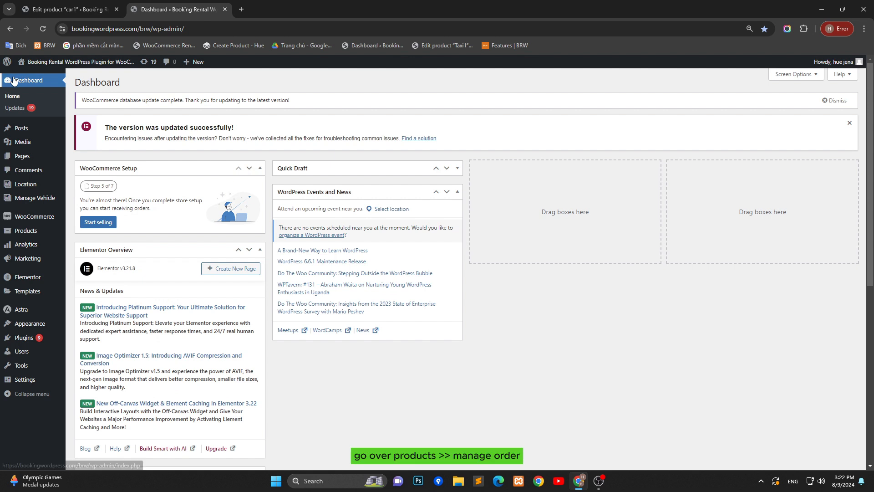
{"action": "mouse_move", "coordinate": [15, 232]}
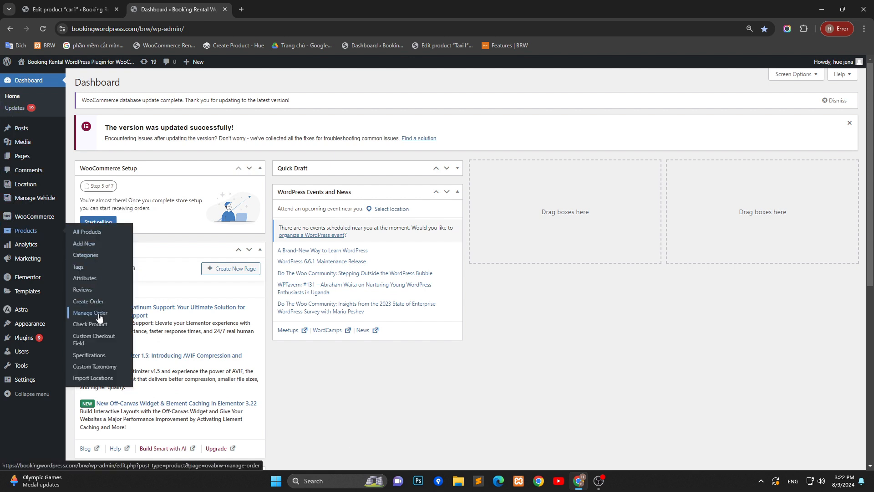
{"action": "left_click", "coordinate": [99, 315]}
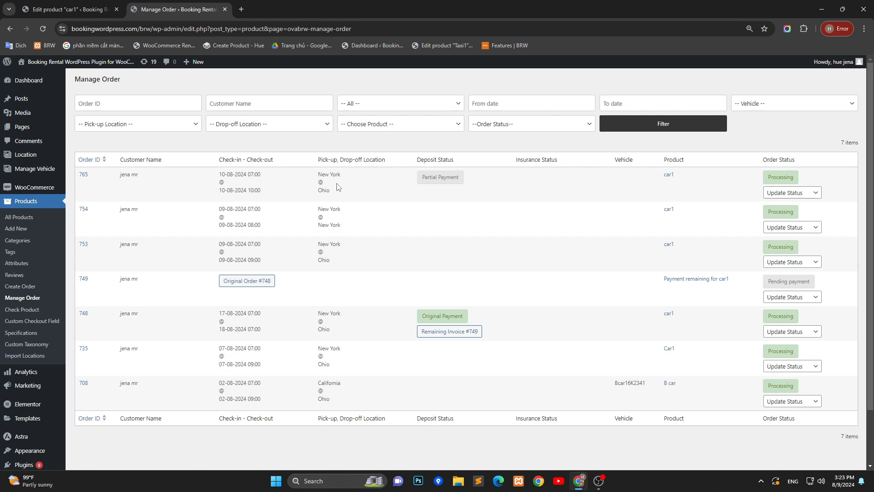
Step: Open the newest car1 order with partial payment and create its remaining invoice
{"action": "left_click", "coordinate": [83, 176]}
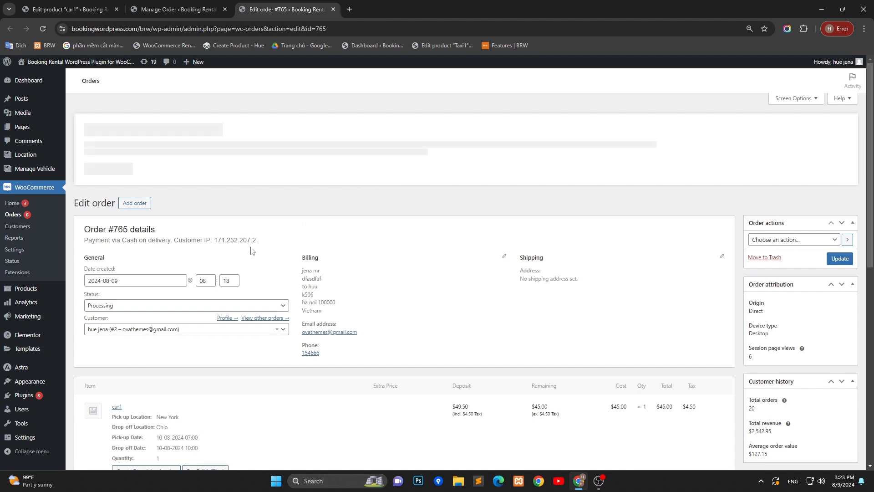
{"action": "scroll", "coordinate": [261, 271], "scroll_direction": "down", "scroll_amount": 2}
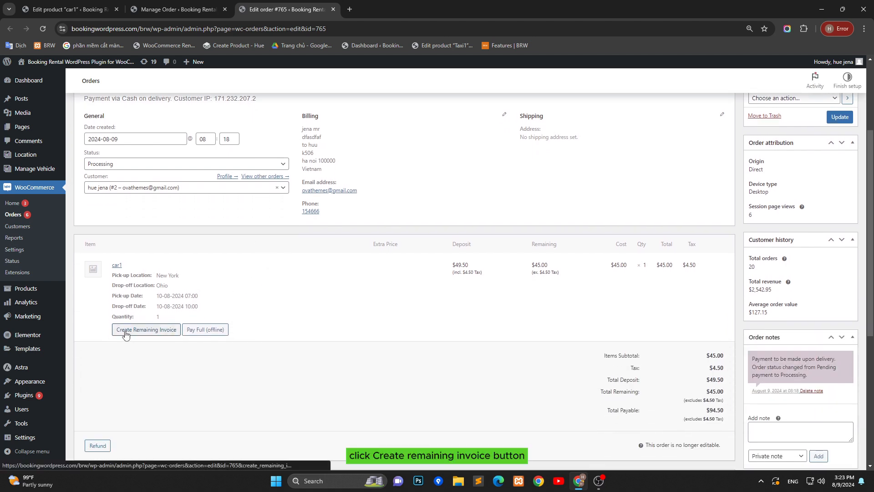
{"action": "left_click", "coordinate": [131, 331]}
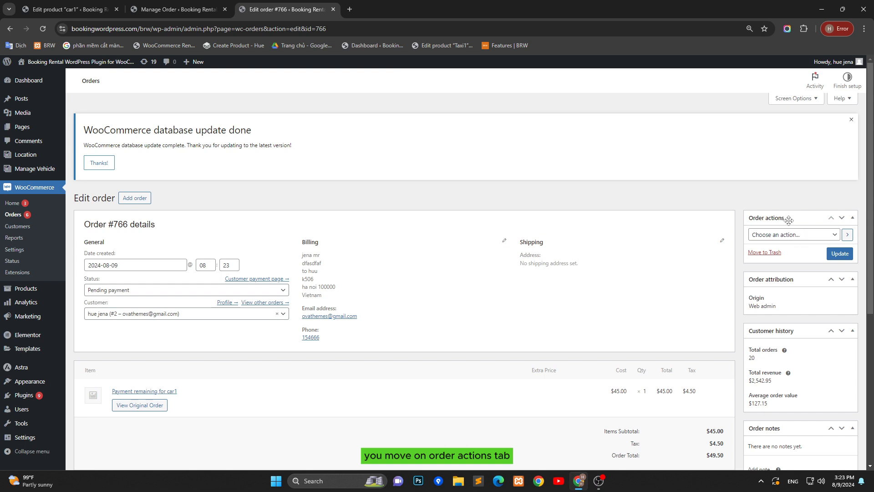
Step: Choose the order action Send order details to customer for the remaining invoice and update the order
{"action": "left_click", "coordinate": [832, 235]}
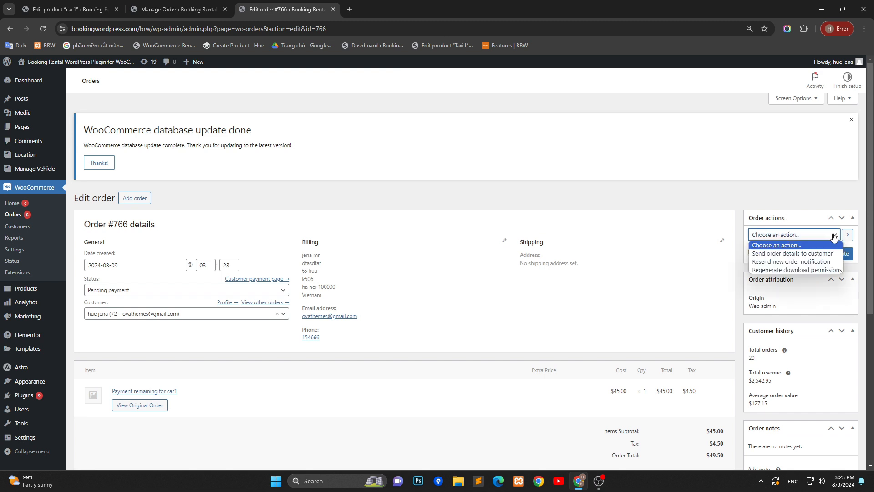
{"action": "left_click", "coordinate": [806, 254]}
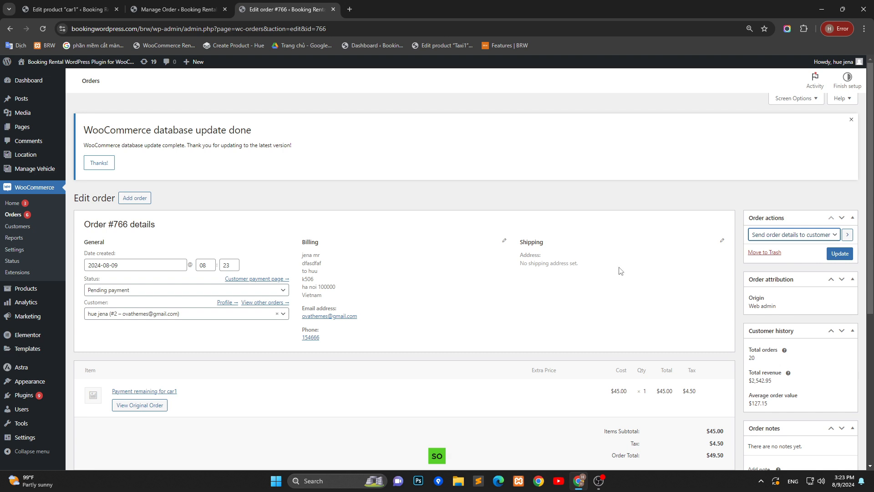
{"action": "left_click", "coordinate": [835, 258]}
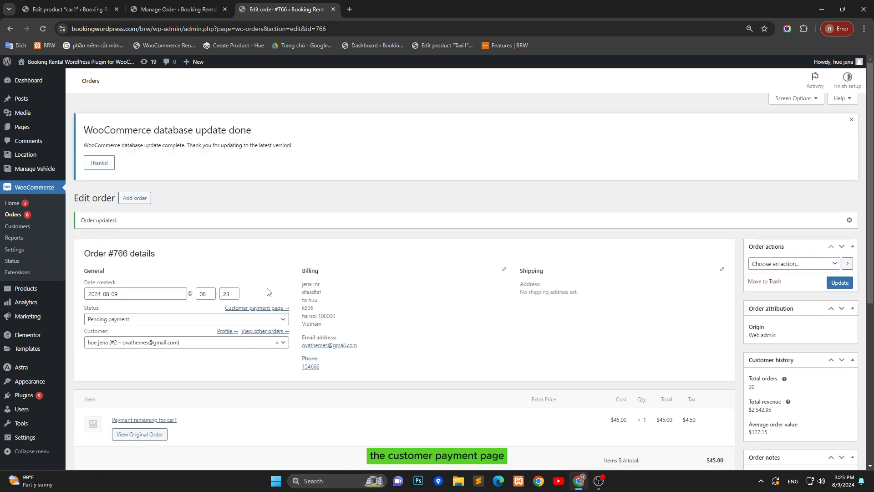
Step: Open the remaining invoice's customer payment page in a new browser tab
{"action": "right_click", "coordinate": [257, 310]}
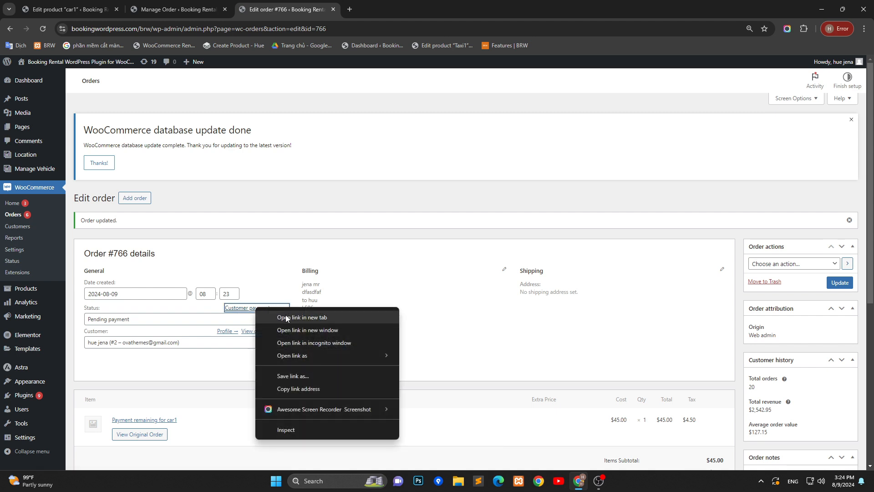
{"action": "left_click", "coordinate": [284, 314]}
{"action": "left_click", "coordinate": [385, 10]}
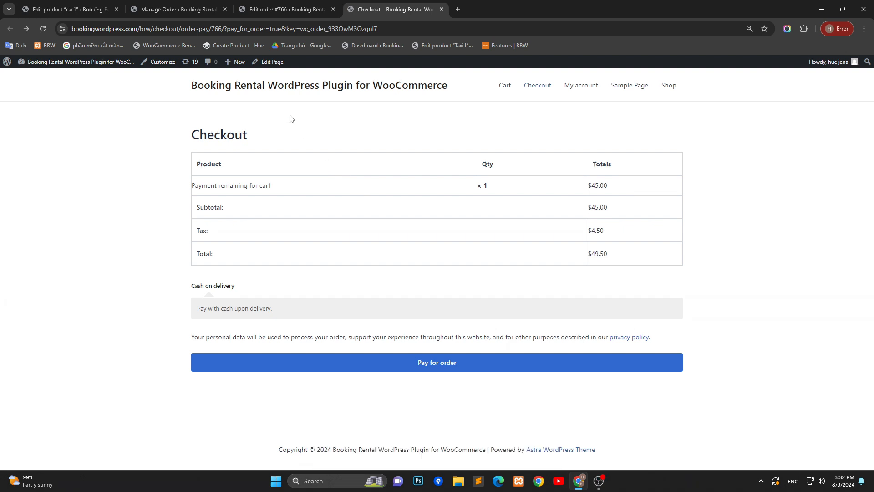
Step: Open the dashboard in a new browser tab and go to WooCommerce's Booking & Rental Reminder settings
{"action": "mouse_move", "coordinate": [61, 66]}
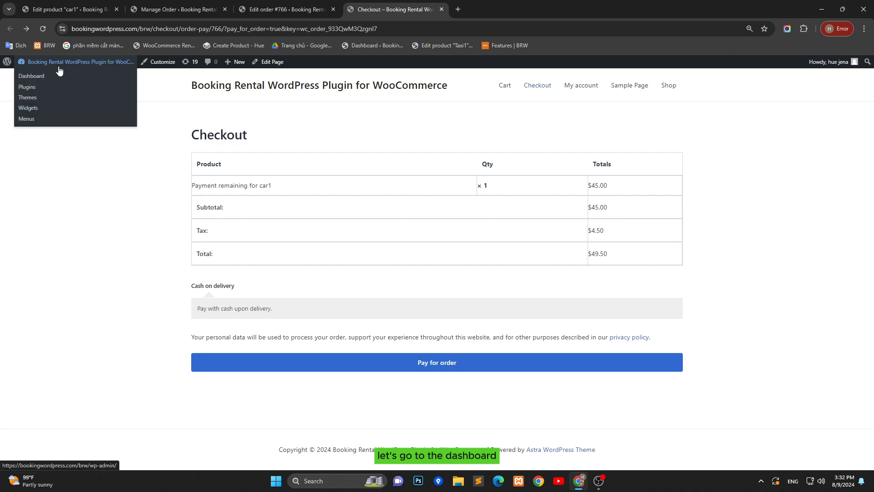
{"action": "right_click", "coordinate": [31, 76]}
{"action": "left_click", "coordinate": [72, 85]}
{"action": "left_click", "coordinate": [485, 8]}
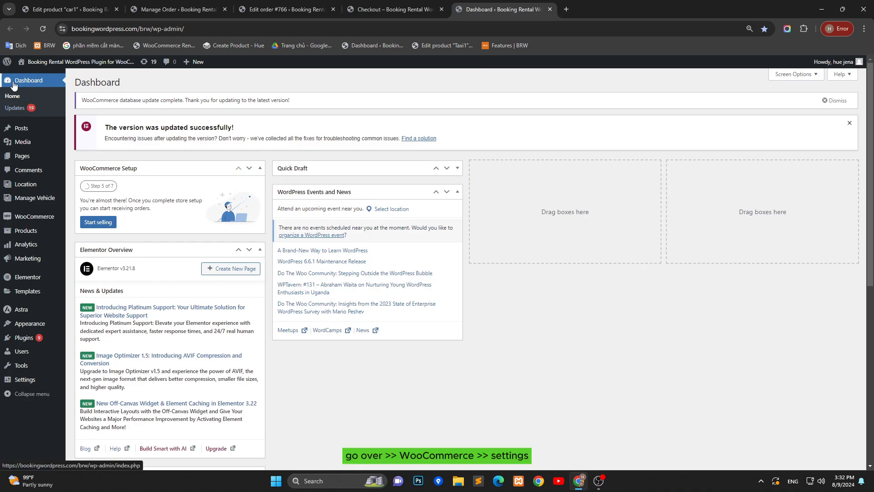
{"action": "mouse_move", "coordinate": [37, 217]}
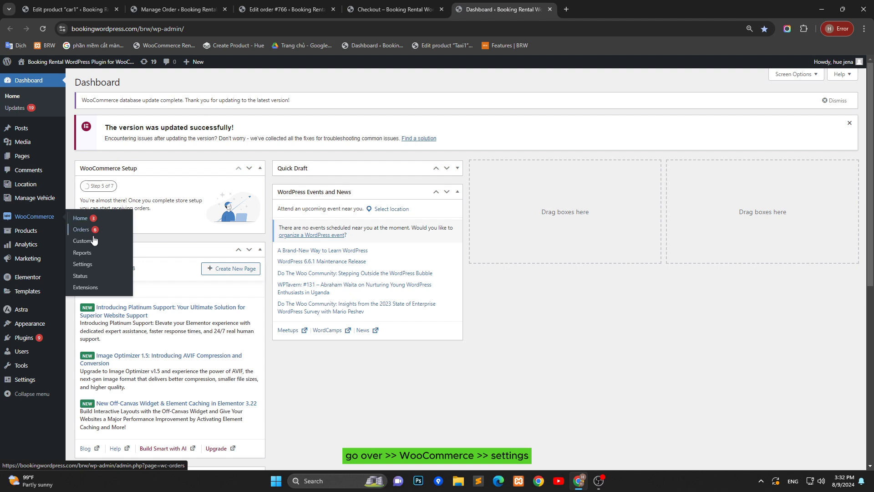
{"action": "left_click", "coordinate": [107, 264]}
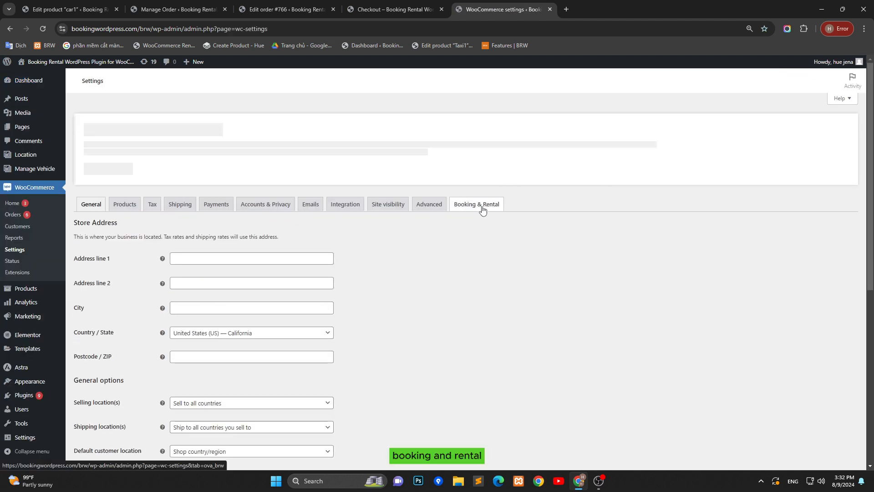
{"action": "left_click", "coordinate": [481, 203]}
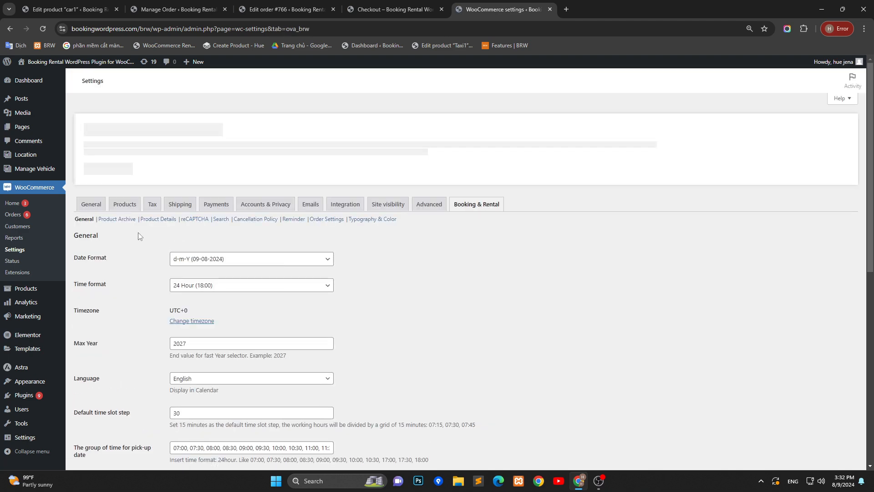
{"action": "left_click", "coordinate": [294, 214]}
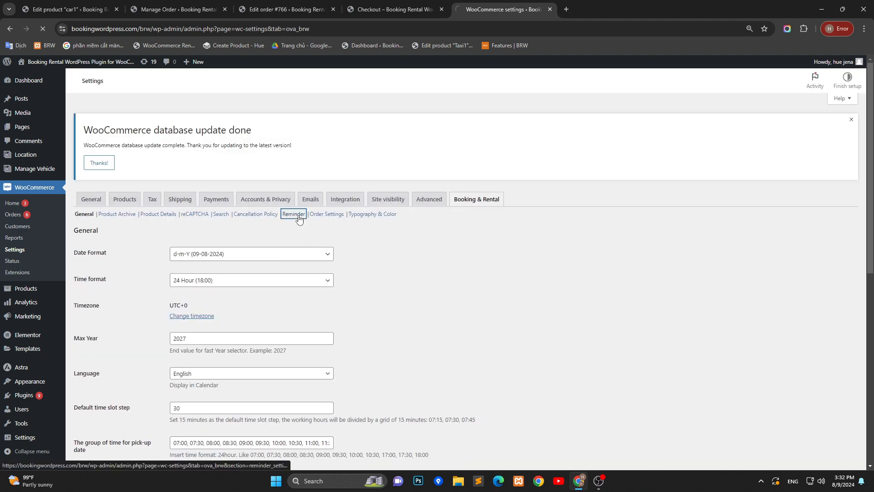
{"action": "scroll", "coordinate": [105, 309], "scroll_direction": "down", "scroll_amount": 6}
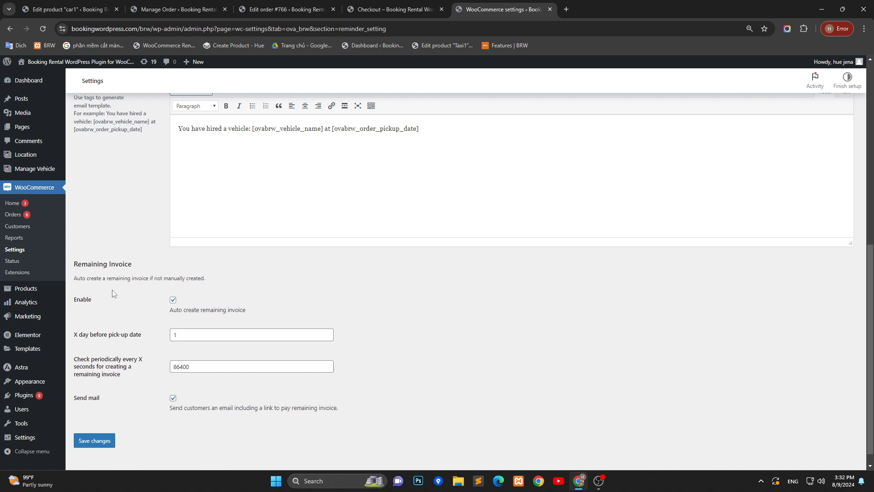
Step: Enable automatic creation of the remaining invoice and set it to 3 days before the pick-up date
{"action": "left_click", "coordinate": [173, 299]}
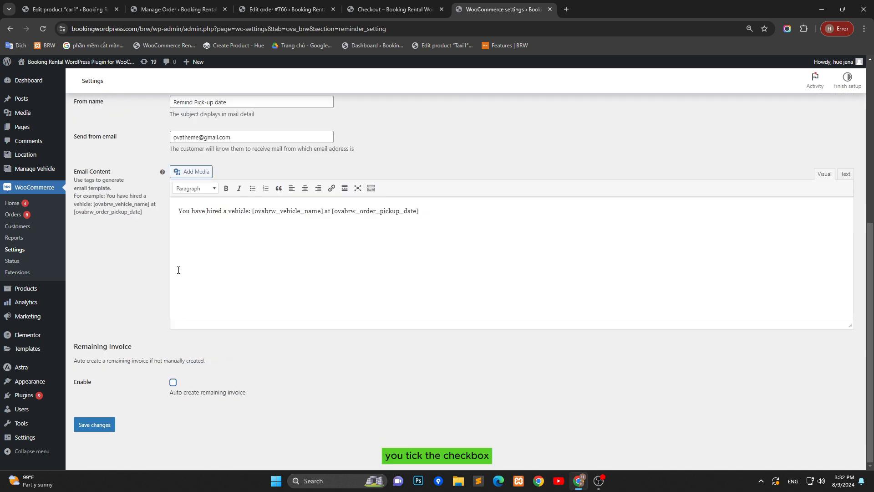
{"action": "left_click", "coordinate": [174, 385]}
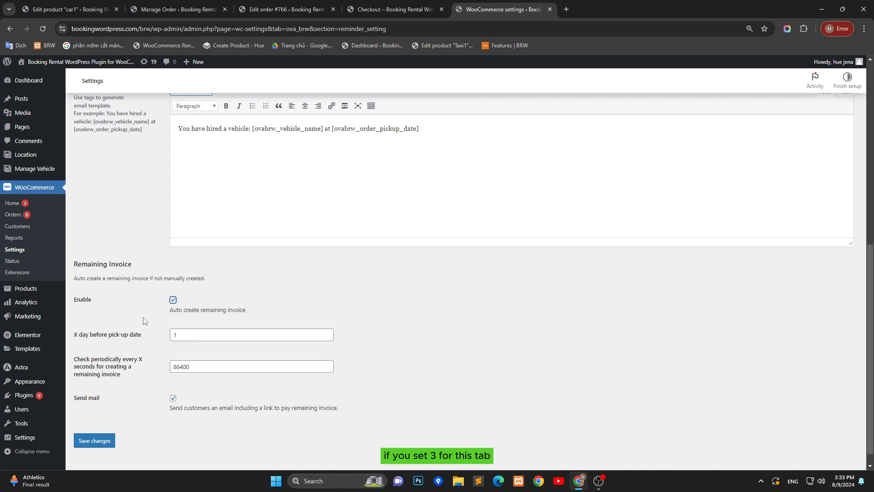
{"action": "left_click", "coordinate": [178, 333]}
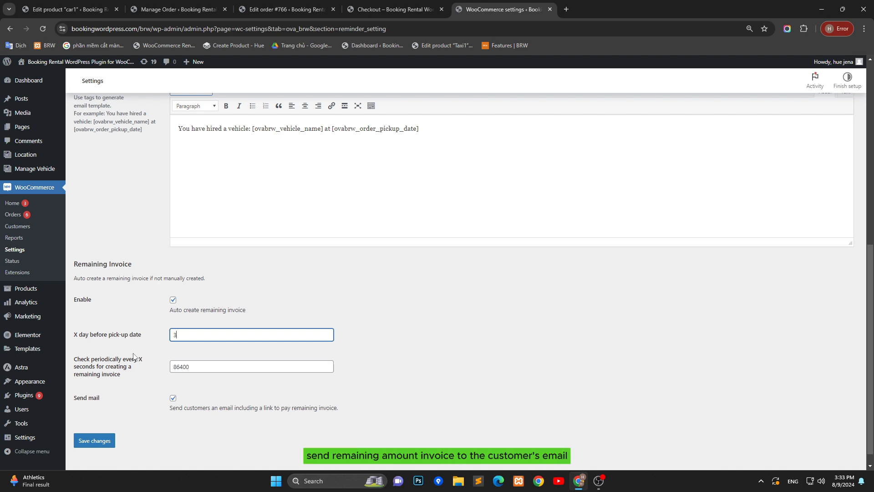
{"action": "key", "text": "BackSpace"}
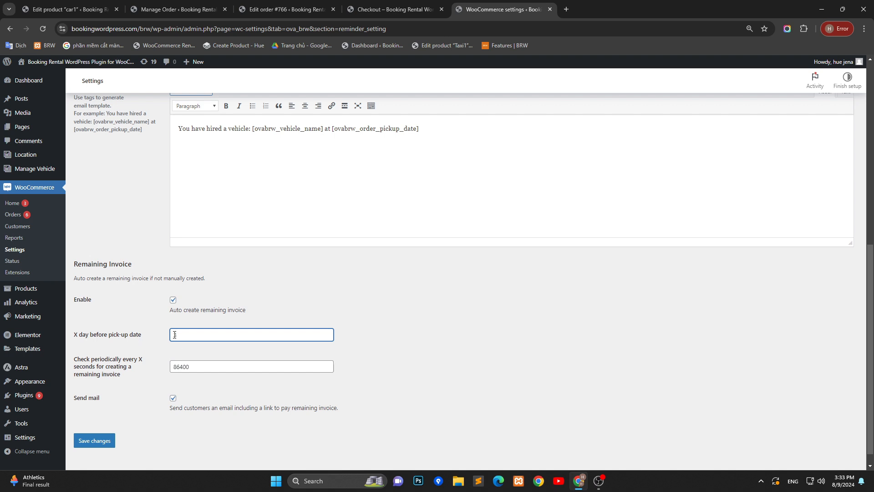
{"action": "type", "text": "3"}
{"action": "scroll", "coordinate": [200, 334], "scroll_direction": "down", "scroll_amount": 1}
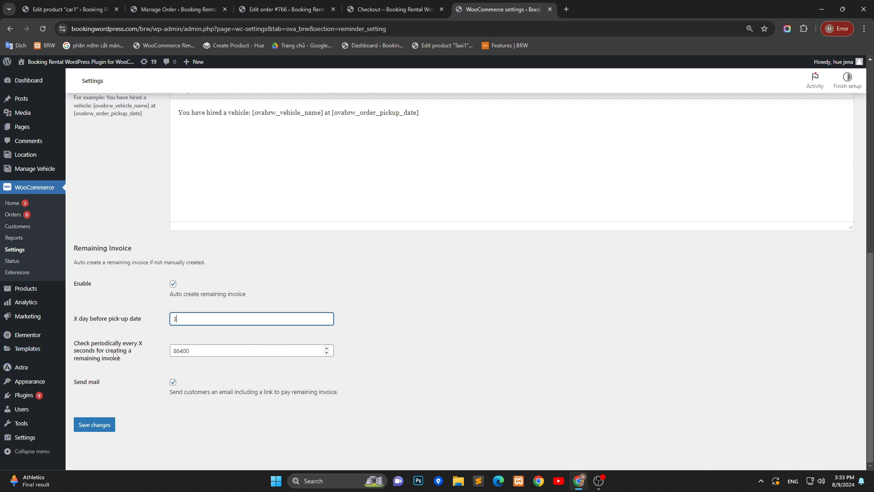
Step: Set the periodic check for creating a remaining invoice to every 43200 seconds
{"action": "left_click", "coordinate": [212, 348]}
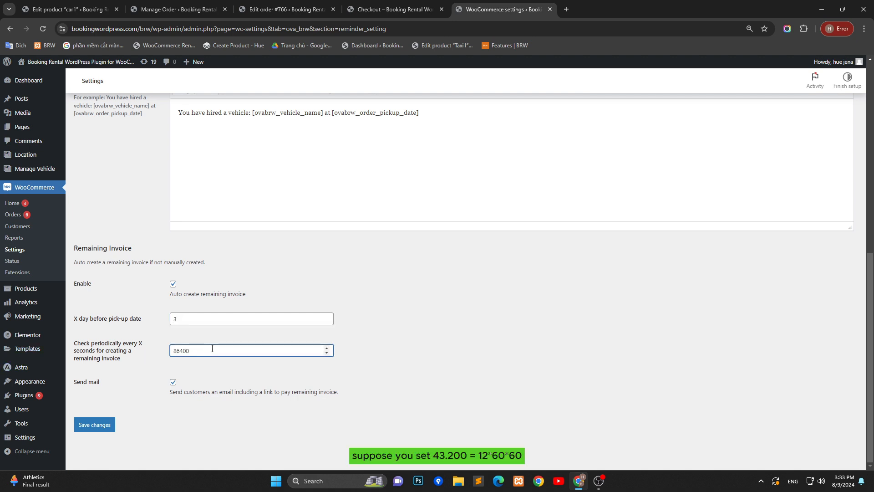
{"action": "key", "text": "BackSpace"}
{"action": "key", "text": "BackSpace"}
{"action": "key", "text": "BackSpace"}
{"action": "key", "text": "BackSpace"}
{"action": "type", "text": "43200"}
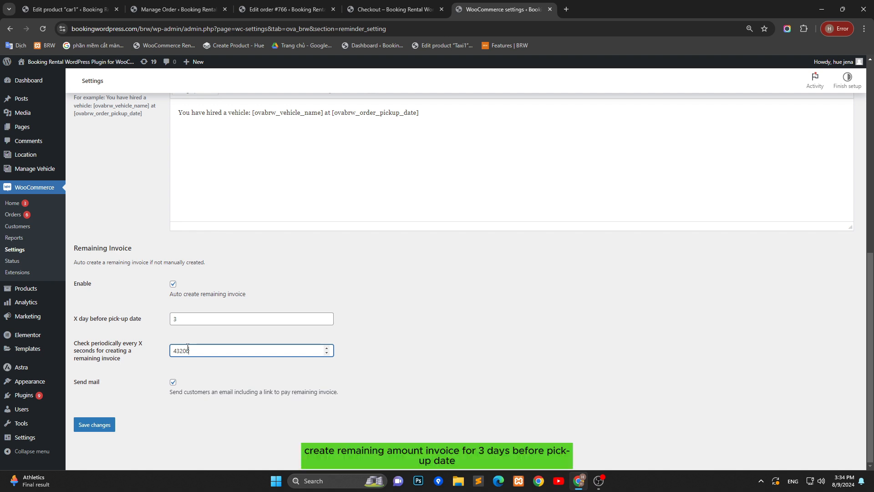
Step: Turn off the Send mail option for emailing customers the remaining invoice's payment link
{"action": "left_click", "coordinate": [178, 317]}
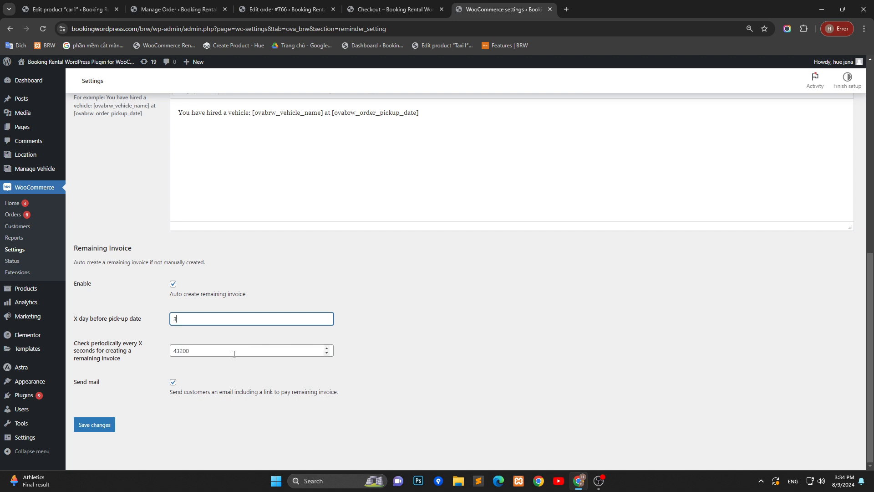
{"action": "left_click", "coordinate": [174, 384]}
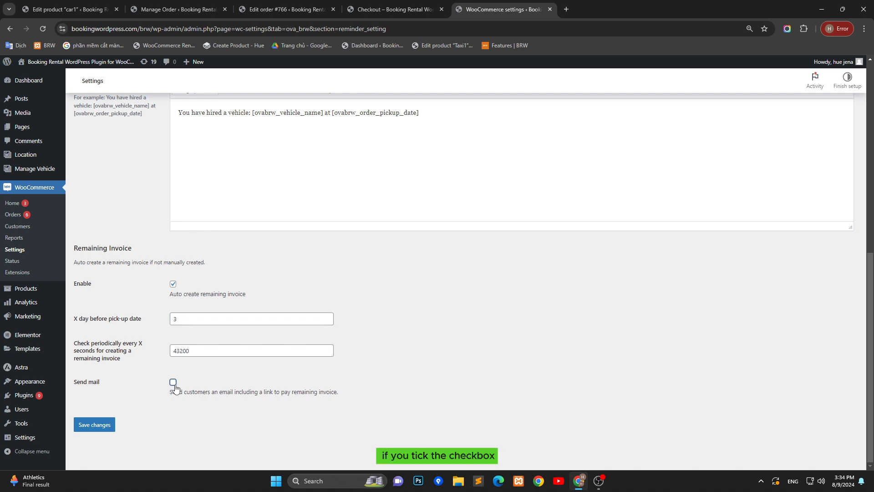